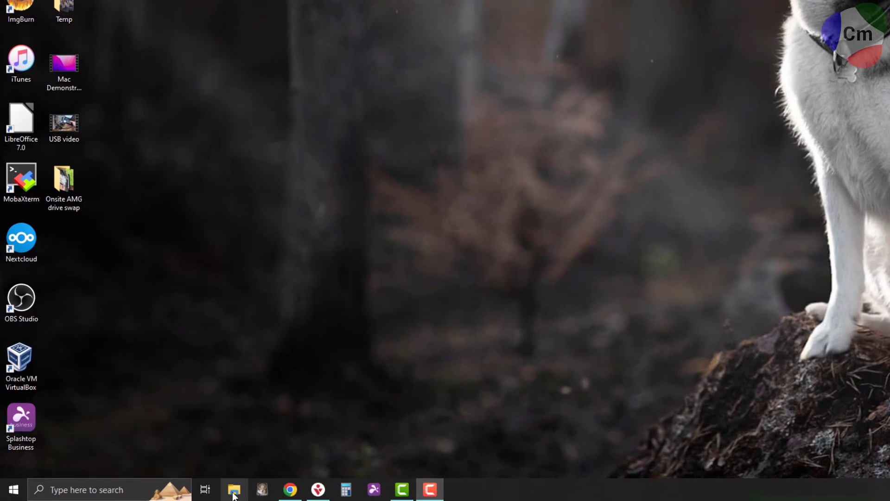
- Browse This PC to view the USB Stick (D:) contents, then close File Explorer
{"action": "left_click", "coordinate": [234, 493]}
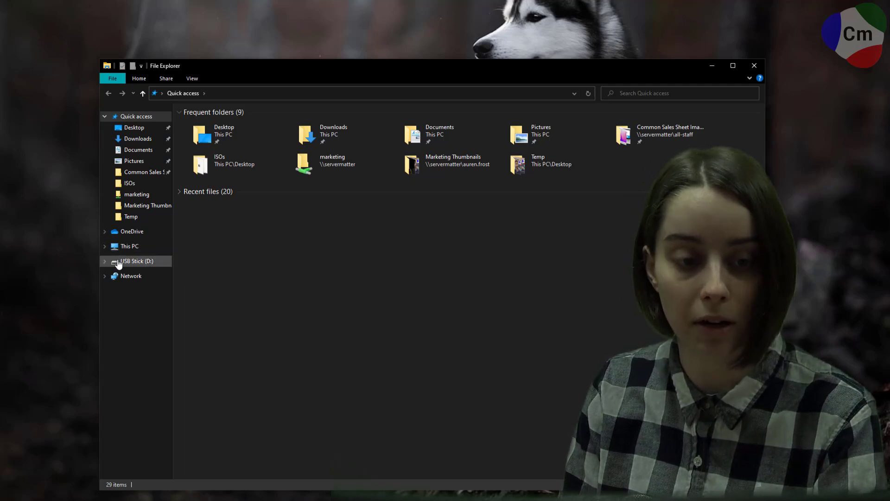
{"action": "left_click", "coordinate": [126, 247]}
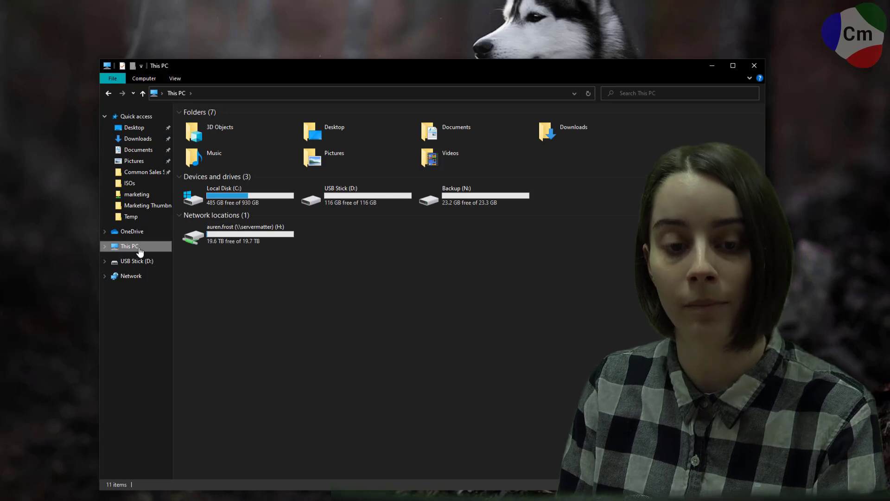
{"action": "double_click", "coordinate": [335, 192]}
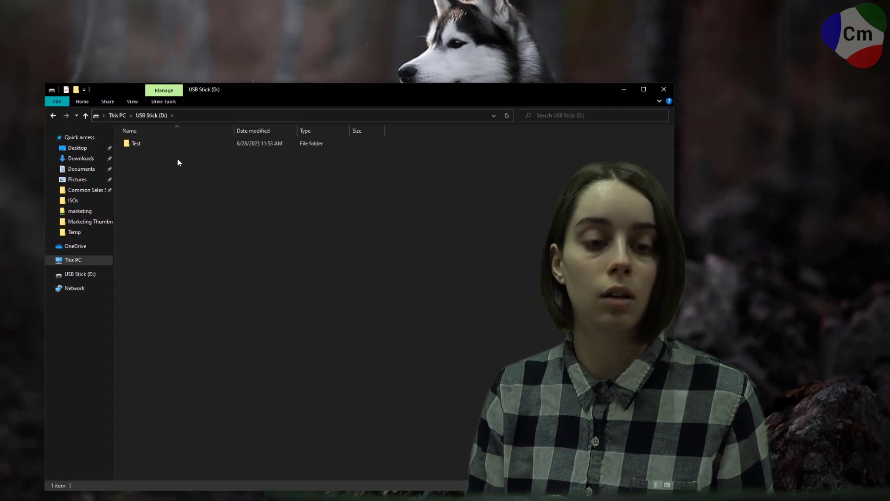
{"action": "left_click", "coordinate": [665, 92]}
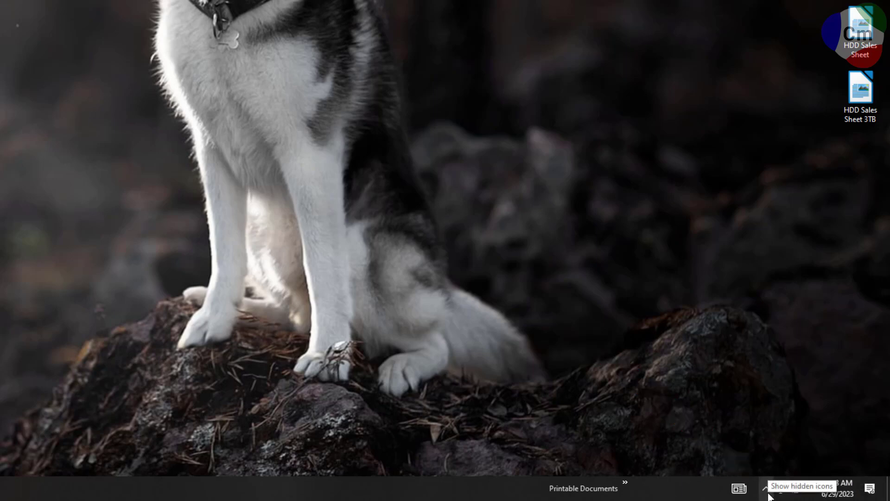
- Drag the Safely Remove Hardware icon from the hidden tray icons onto the taskbar beside the microphone
{"action": "left_click", "coordinate": [765, 490]}
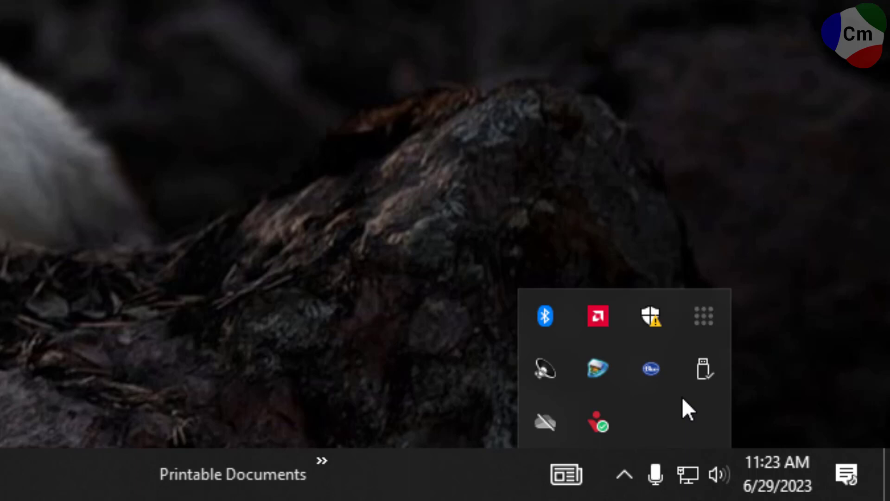
{"action": "left_click", "coordinate": [705, 374]}
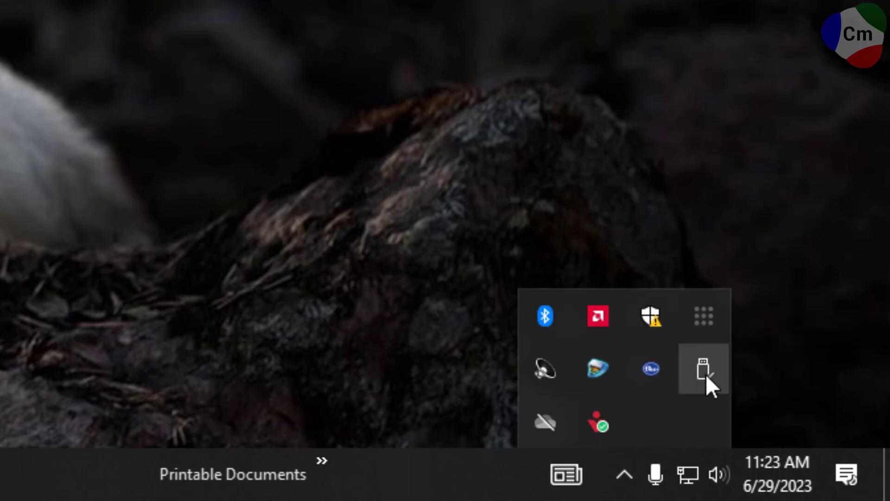
{"action": "left_click_drag", "start_coordinate": [706, 374], "coordinate": [651, 484]}
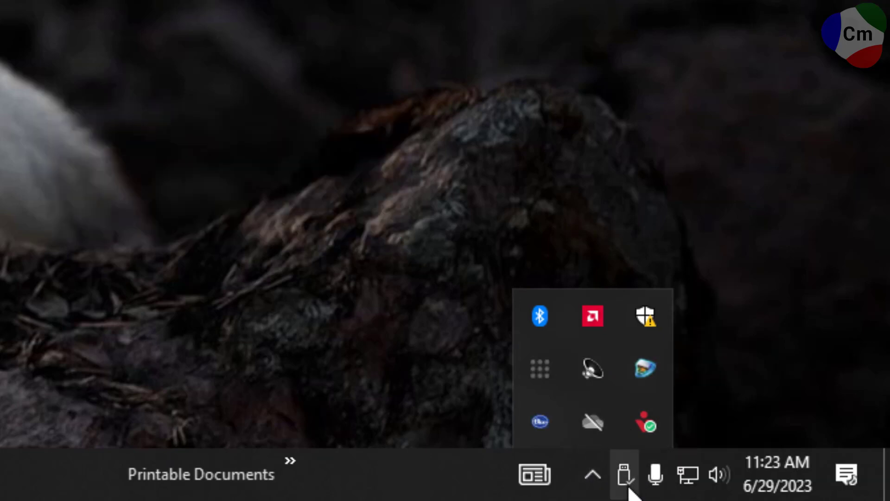
{"action": "left_click", "coordinate": [392, 362]}
{"action": "left_click_drag", "start_coordinate": [622, 466], "coordinate": [650, 489]}
- Eject the USB stick from its tray icon and confirm it is gone from the hidden icons
{"action": "left_click", "coordinate": [737, 403]}
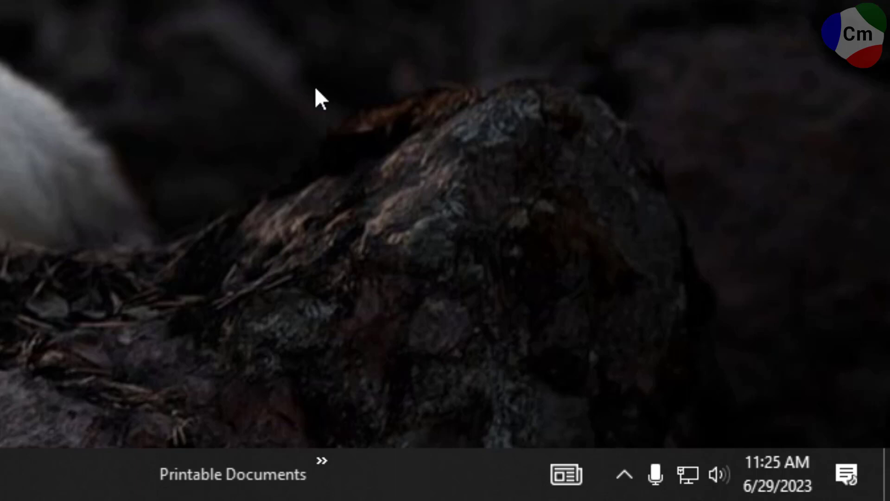
{"action": "left_click", "coordinate": [634, 482]}
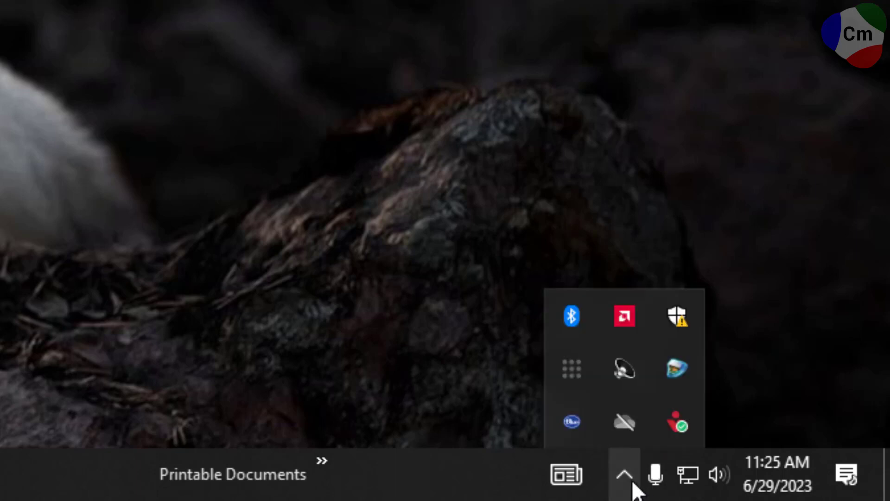
{"action": "left_click", "coordinate": [633, 486]}
{"action": "left_click", "coordinate": [635, 483]}
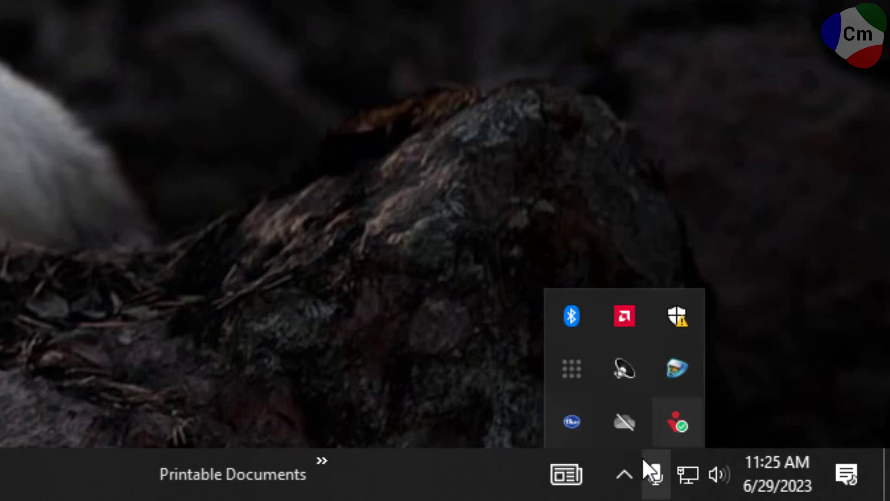
{"action": "left_click", "coordinate": [623, 474]}
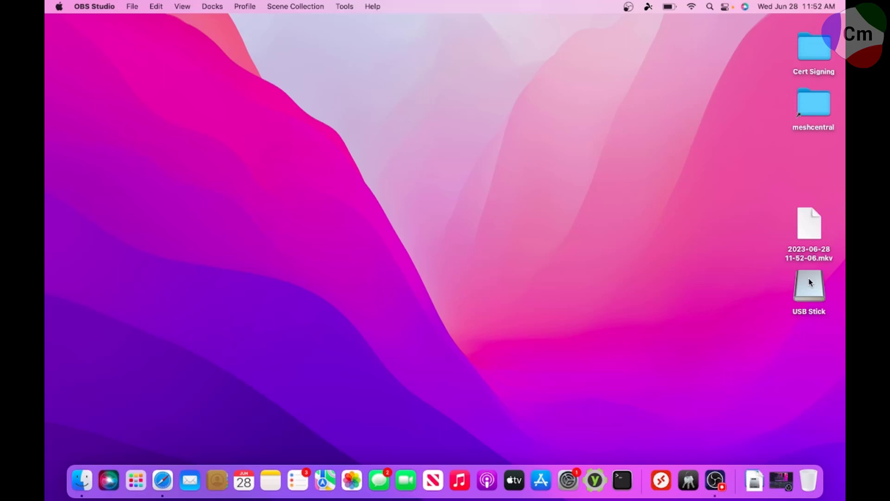
- Open the USB Stick from the desktop and add a new folder named Test with File > New Folder
{"action": "left_click", "coordinate": [832, 275]}
{"action": "double_click", "coordinate": [810, 283]}
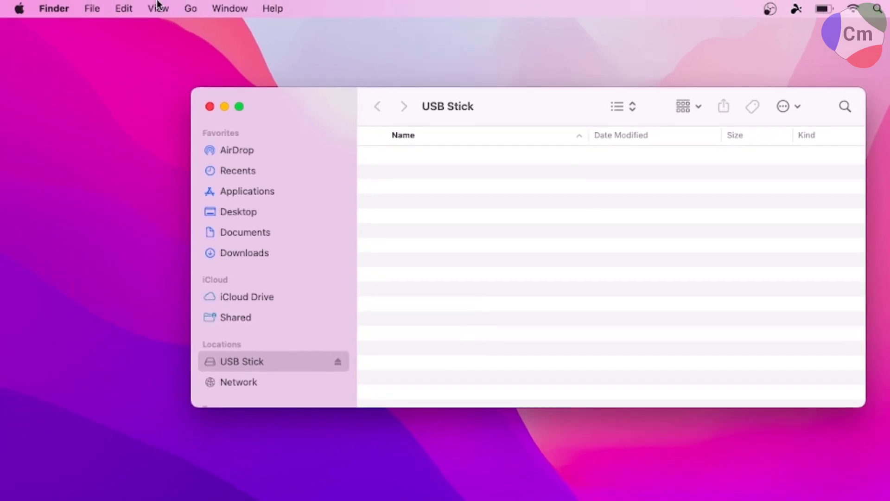
{"action": "left_click", "coordinate": [92, 9]}
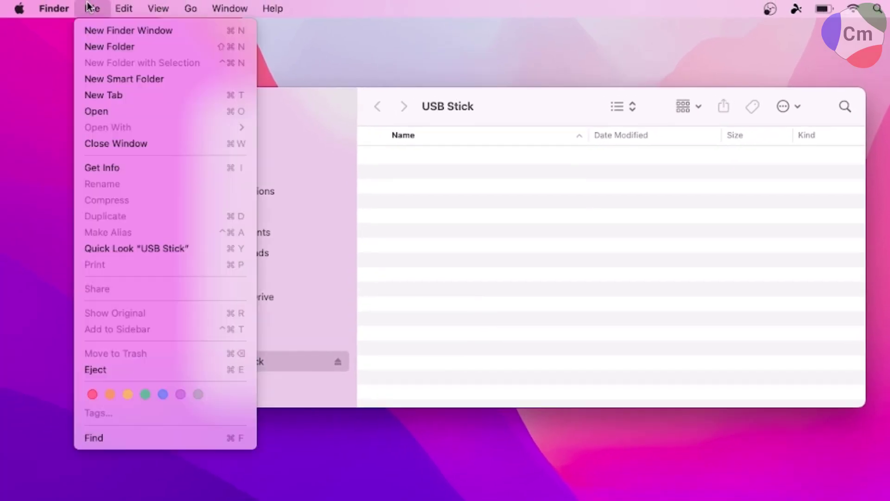
{"action": "left_click", "coordinate": [99, 46]}
{"action": "type", "text": "Test"}
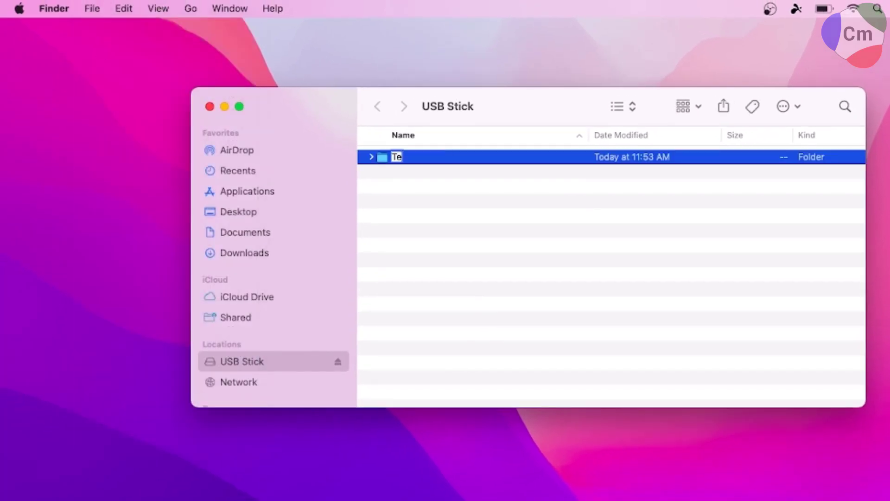
{"action": "left_click", "coordinate": [488, 209]}
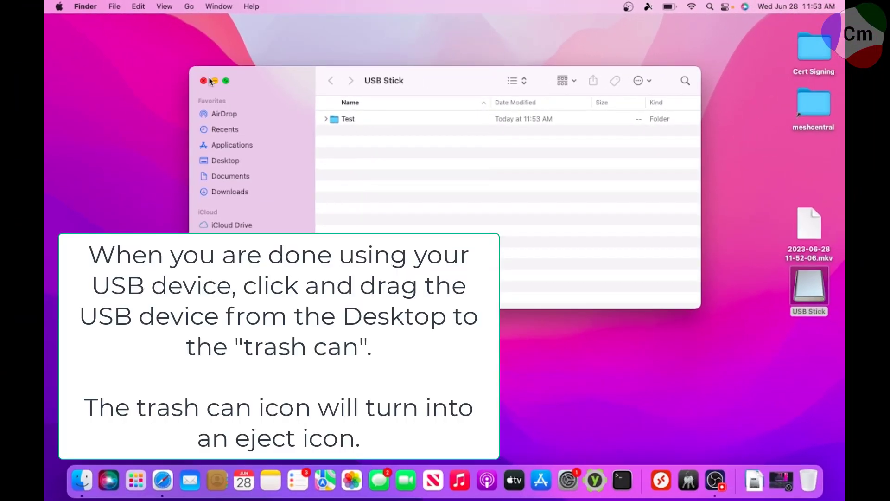
- Close the USB Stick window and drag the drive icon onto the Dock's Trash to eject it
{"action": "left_click", "coordinate": [203, 81]}
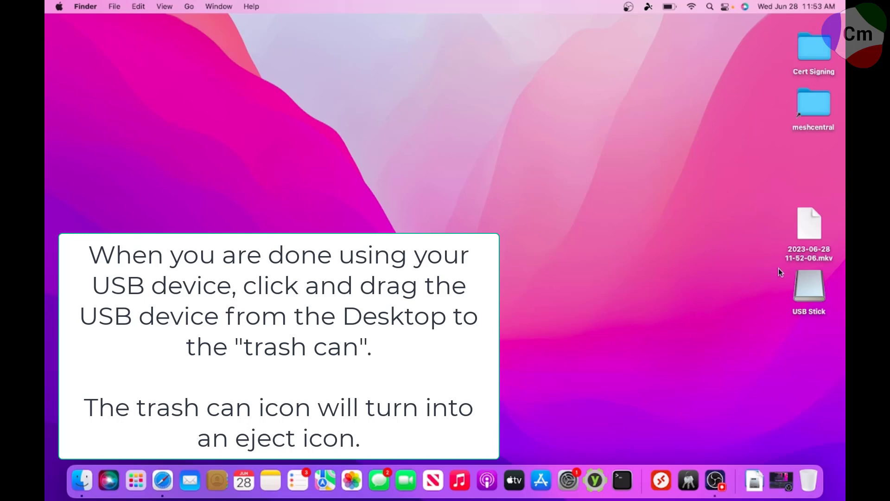
{"action": "left_click_drag", "start_coordinate": [803, 290], "coordinate": [809, 487]}
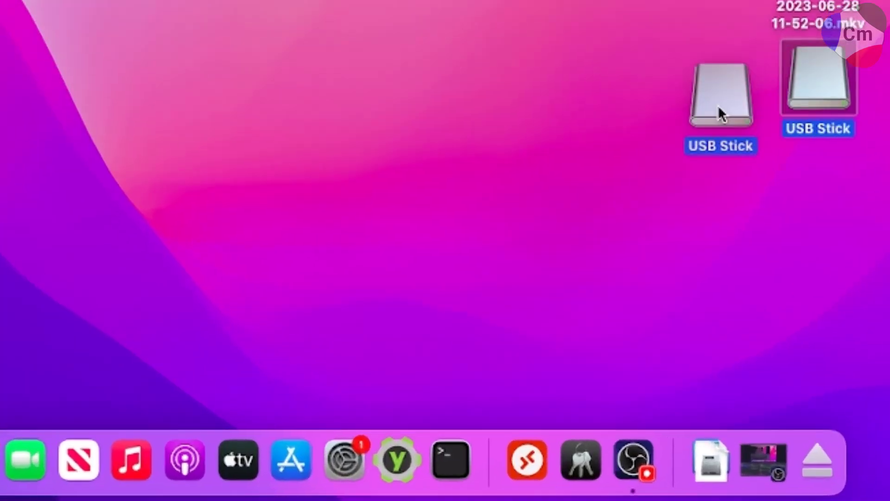
{"action": "left_click_drag", "start_coordinate": [759, 303], "coordinate": [810, 489]}
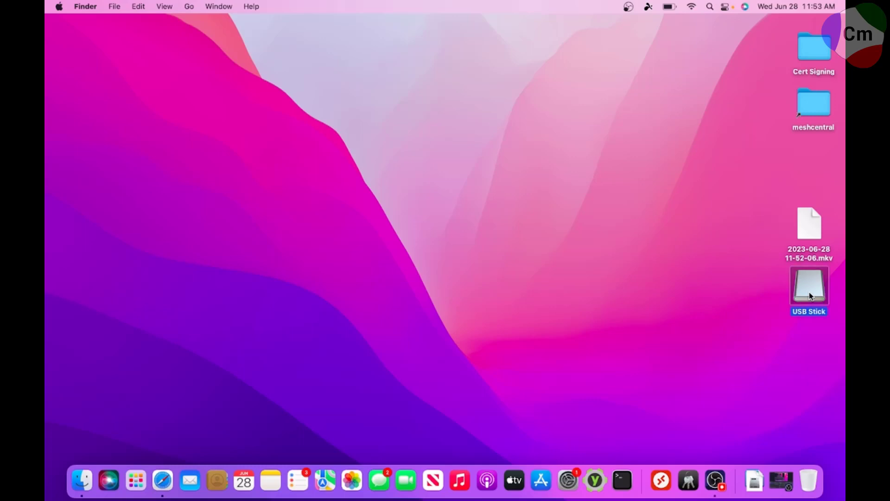
- Reopen the USB Stick window, then select and deselect its Test folder
{"action": "double_click", "coordinate": [809, 291]}
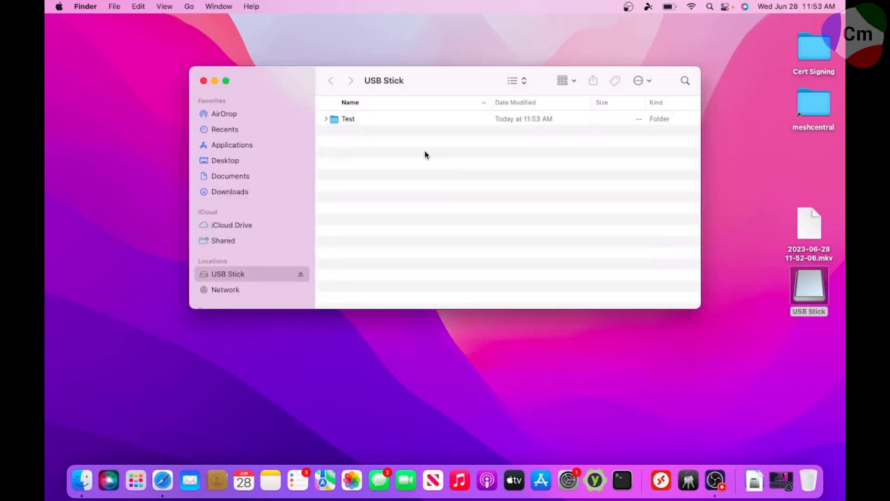
{"action": "left_click", "coordinate": [349, 119]}
{"action": "left_click", "coordinate": [352, 143]}
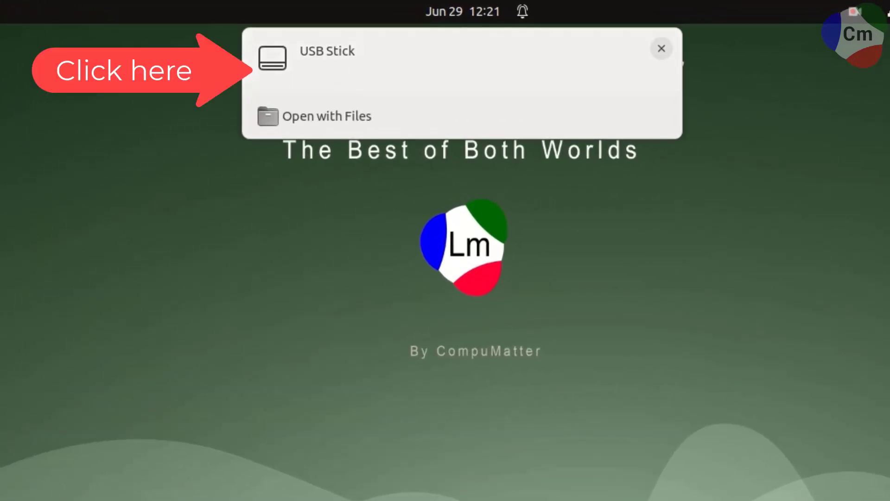
- Open the USB Stick from its notification, enter the Test folder, and eject the stick
{"action": "left_click", "coordinate": [352, 49]}
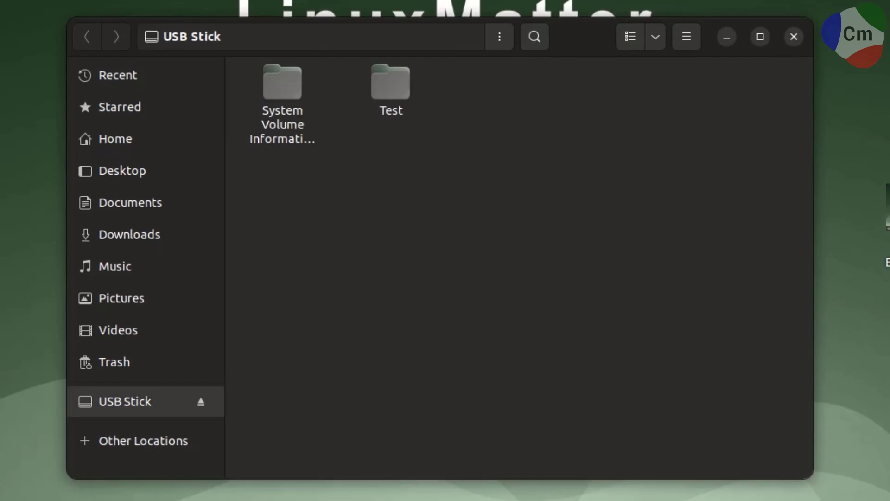
{"action": "left_click", "coordinate": [390, 85]}
{"action": "double_click", "coordinate": [389, 96]}
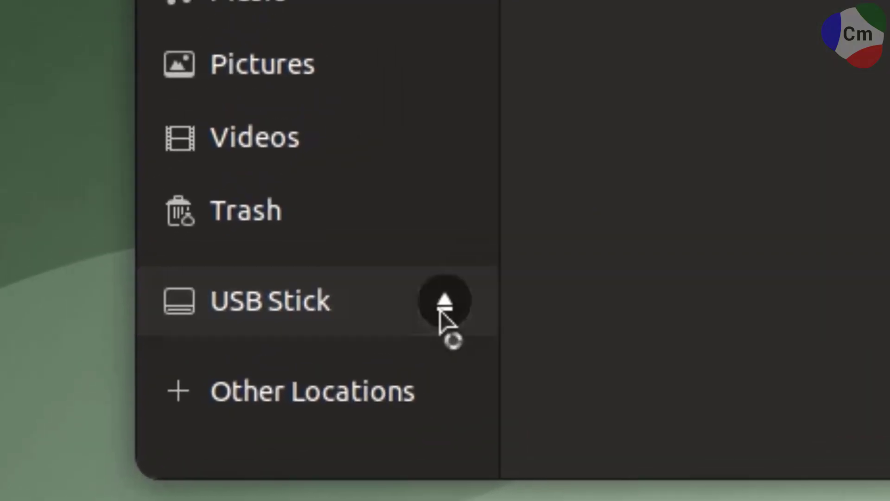
{"action": "left_click", "coordinate": [473, 266]}
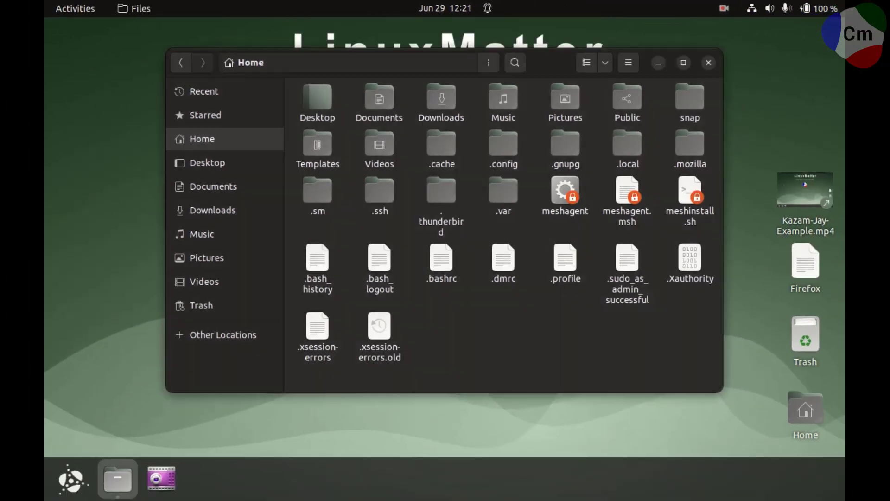
- Reopen Files at Home, select USB Stick in the sidebar and eject it
{"action": "left_click", "coordinate": [709, 63]}
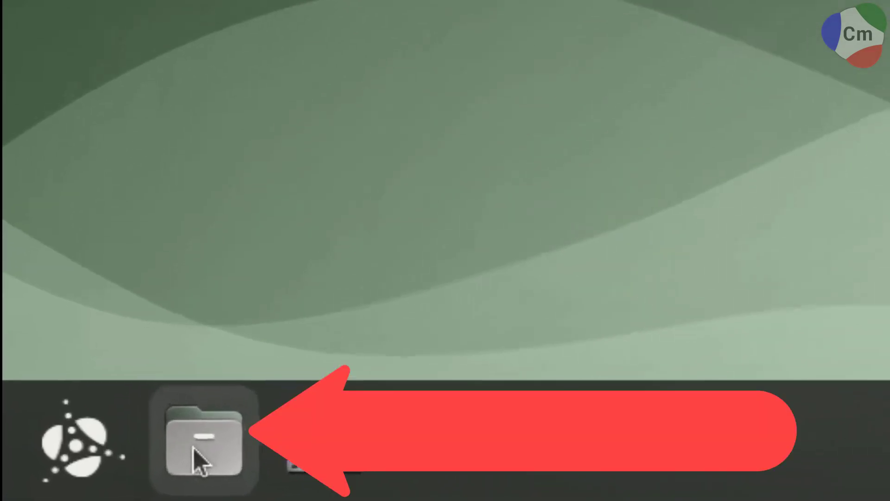
{"action": "left_click", "coordinate": [118, 479]}
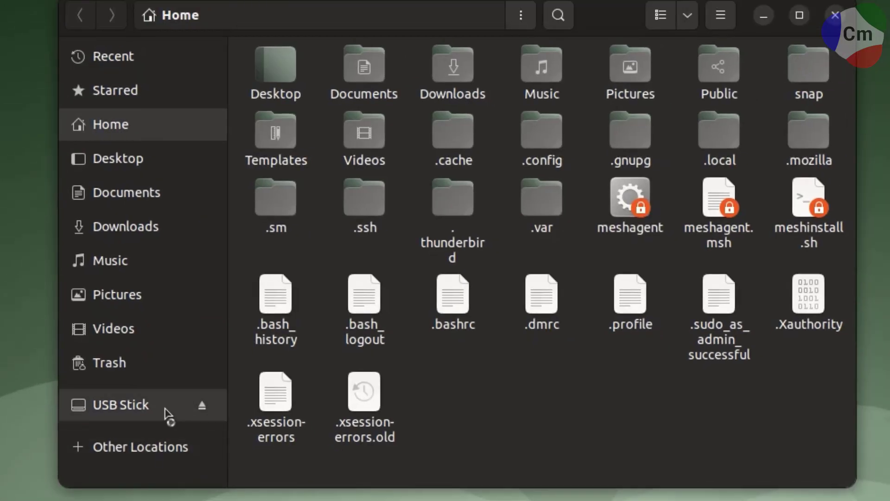
{"action": "left_click", "coordinate": [169, 408]}
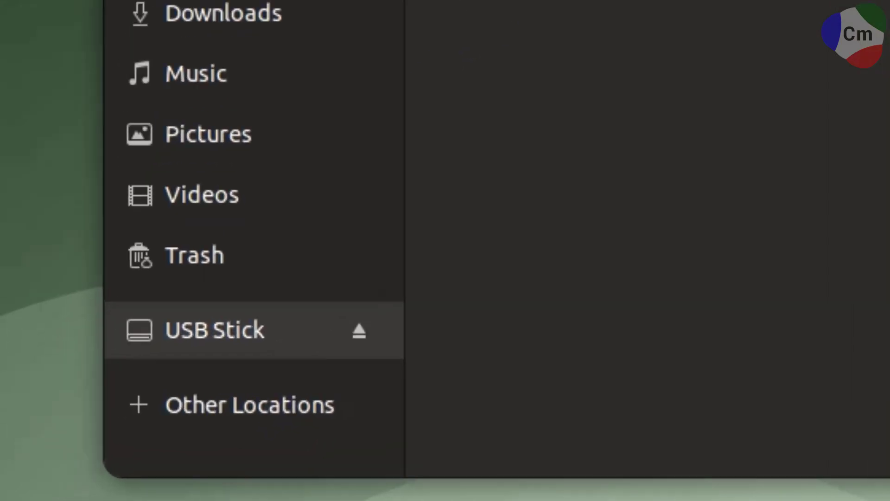
{"action": "left_click", "coordinate": [201, 402]}
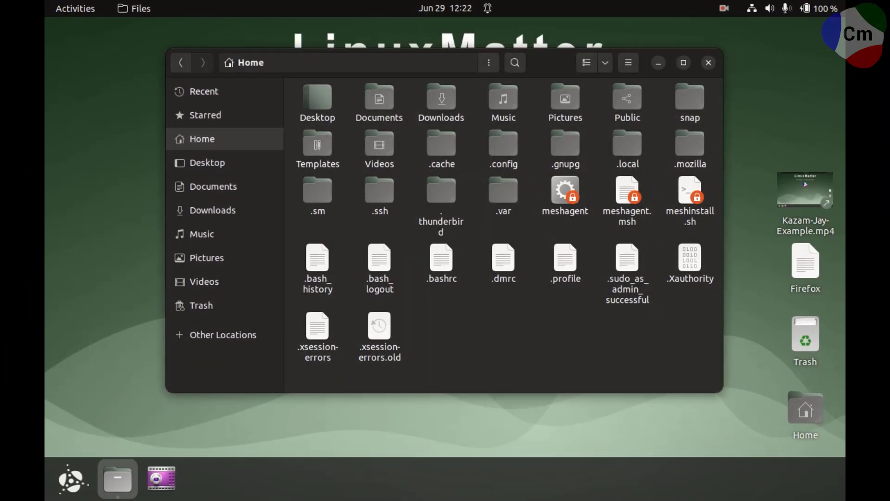
- Close the Files window with Ctrl+Q
{"action": "key", "text": "ctrl+q"}
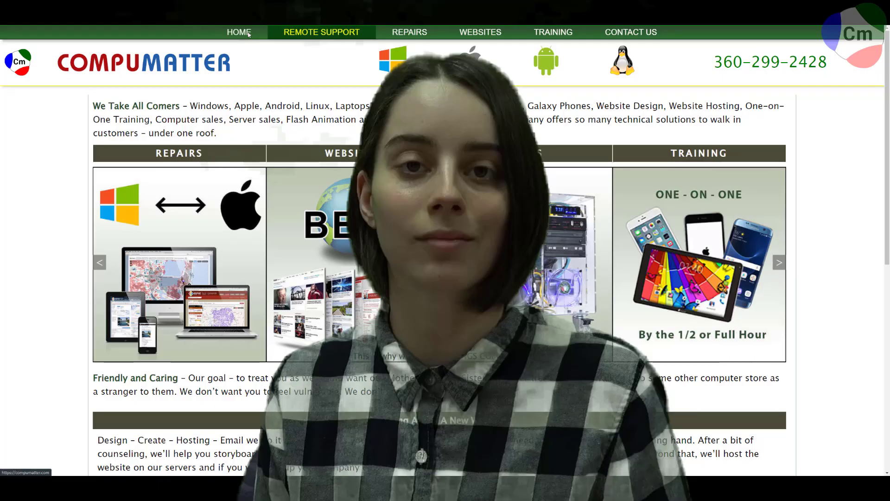